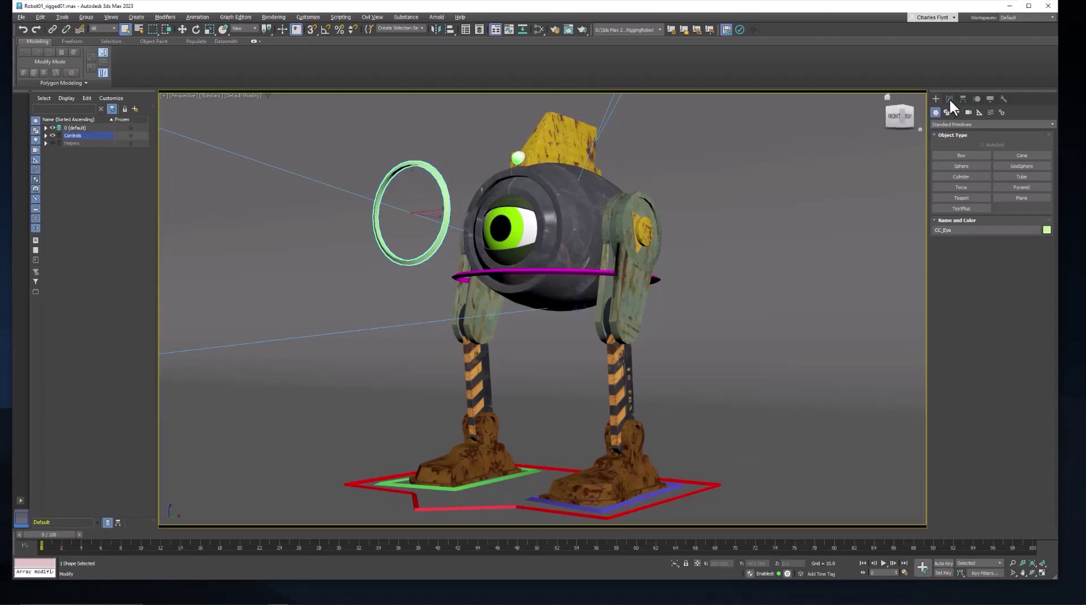
- Inspect the custom attributes of the CC_Eye control and the modifier stack of the robot's body
{"action": "left_click", "coordinate": [950, 99]}
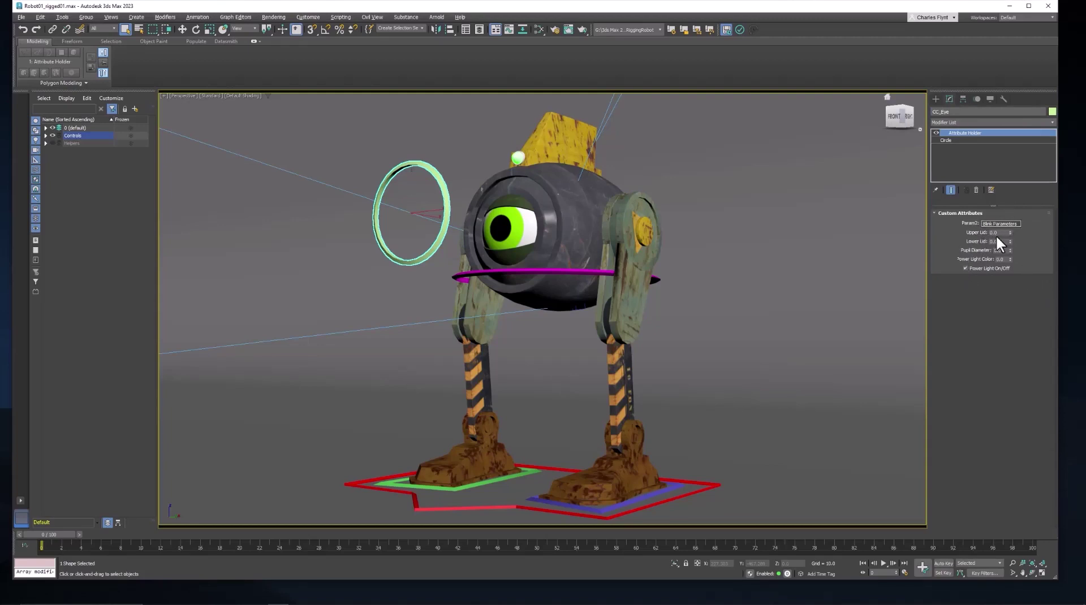
{"action": "left_click", "coordinate": [579, 228]}
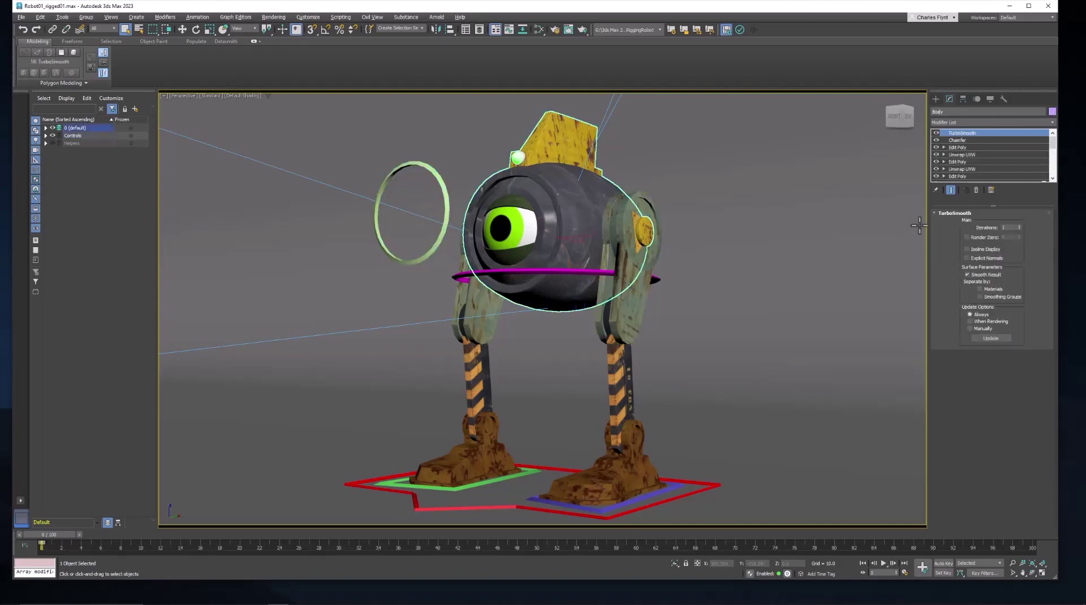
{"action": "left_click", "coordinate": [621, 298]}
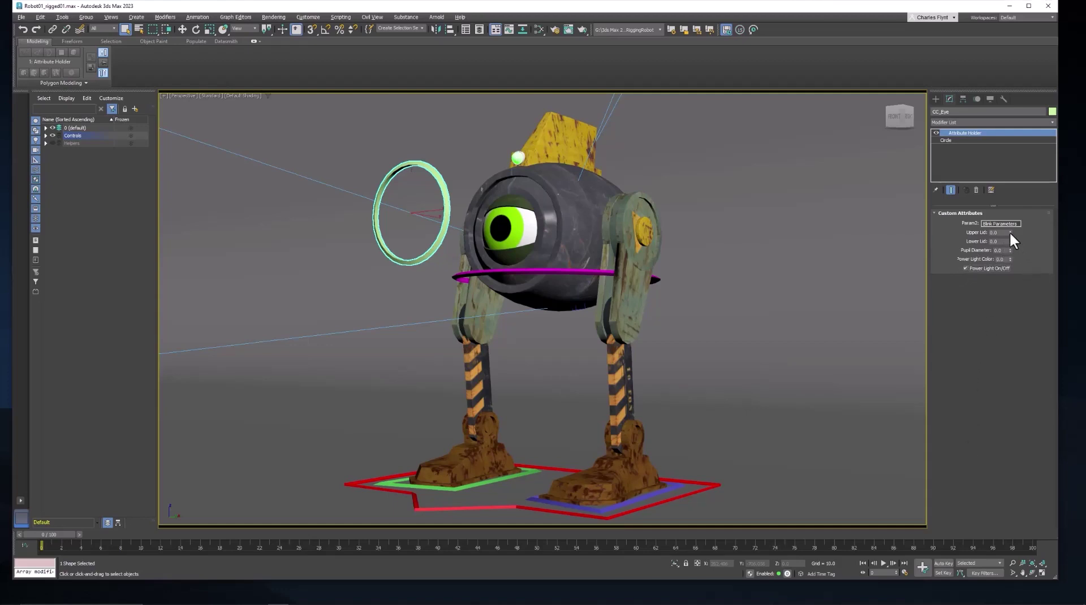
- Test the eye control's lid and pupil diameter attributes by varying each value and resetting it to zero
{"action": "left_click_drag", "start_coordinate": [1009, 232], "coordinate": [1004, 165]}
{"action": "right_click", "coordinate": [1022, 256]}
{"action": "right_click", "coordinate": [1005, 165]}
{"action": "left_click_drag", "start_coordinate": [1009, 249], "coordinate": [1029, 232]}
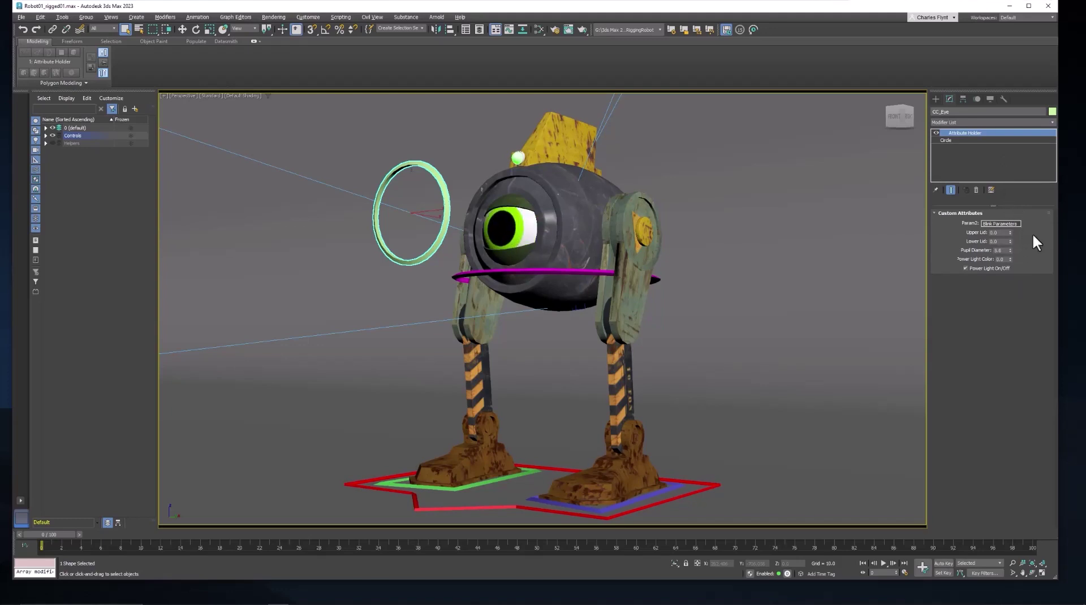
{"action": "right_click", "coordinate": [1010, 250]}
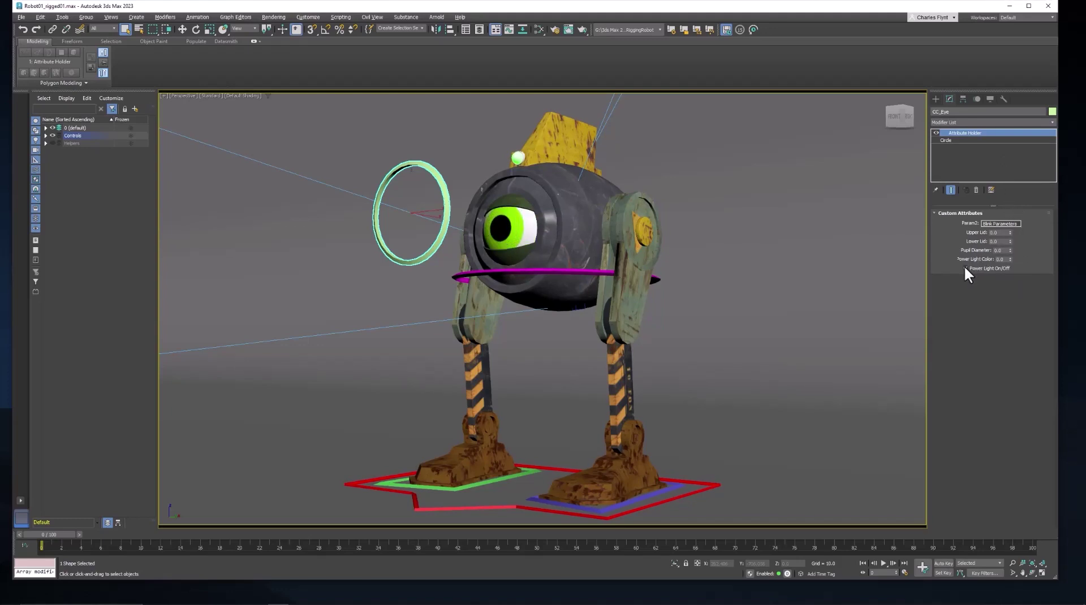
- Toggle the eye control's Power Light On/Off attribute off and on to test it
{"action": "left_click", "coordinate": [965, 267]}
{"action": "left_click", "coordinate": [964, 267]}
{"action": "left_click", "coordinate": [964, 268]}
{"action": "left_click", "coordinate": [964, 268]}
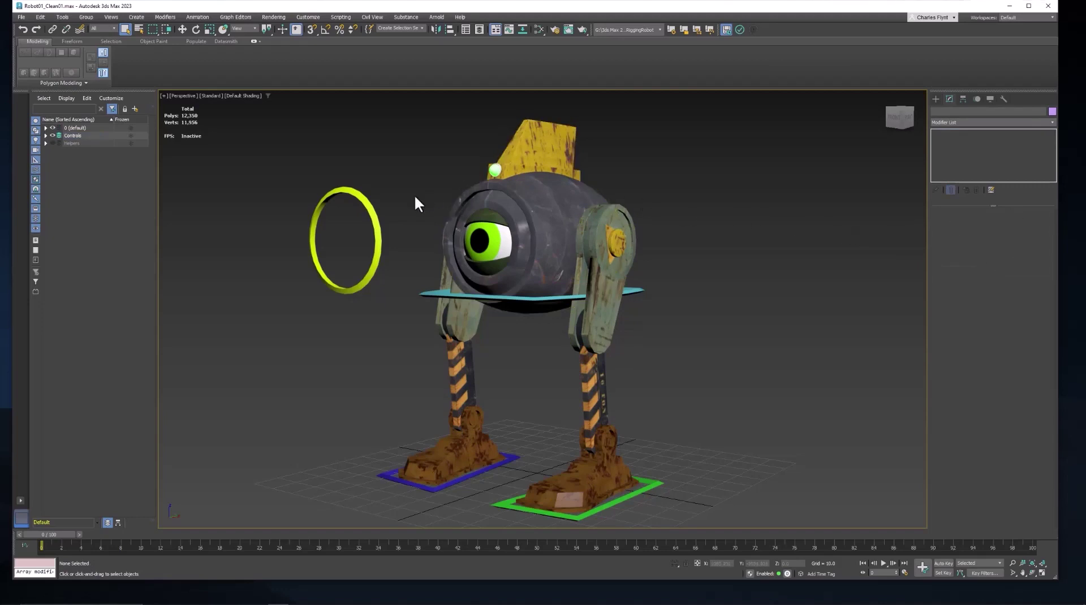
- Add an Attribute Holder modifier to the yellow CC_Eye control circle
{"action": "left_click", "coordinate": [373, 212]}
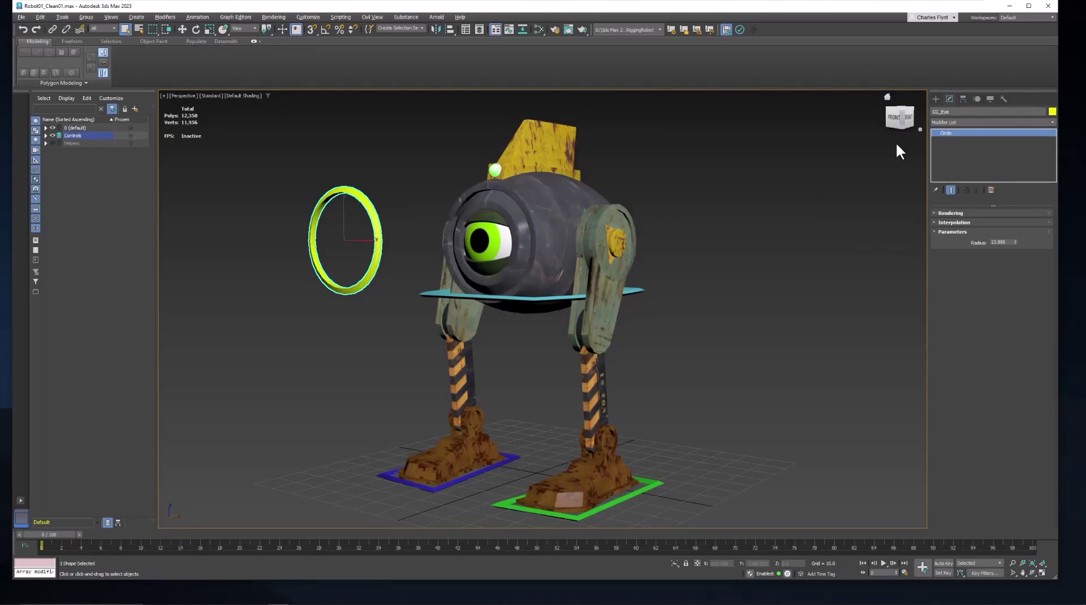
{"action": "left_click", "coordinate": [955, 121]}
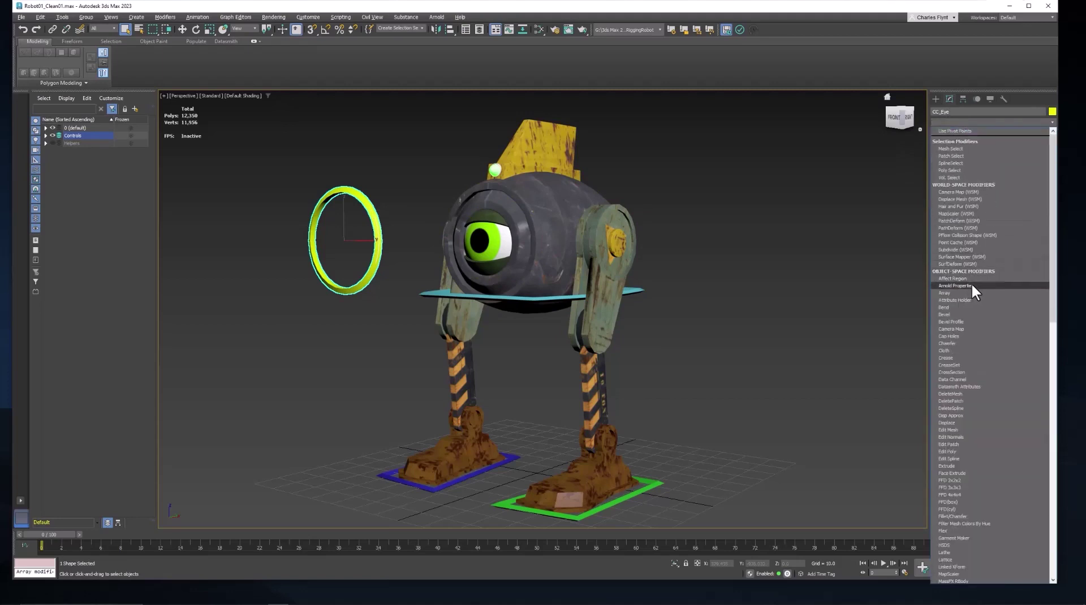
{"action": "left_click", "coordinate": [974, 299]}
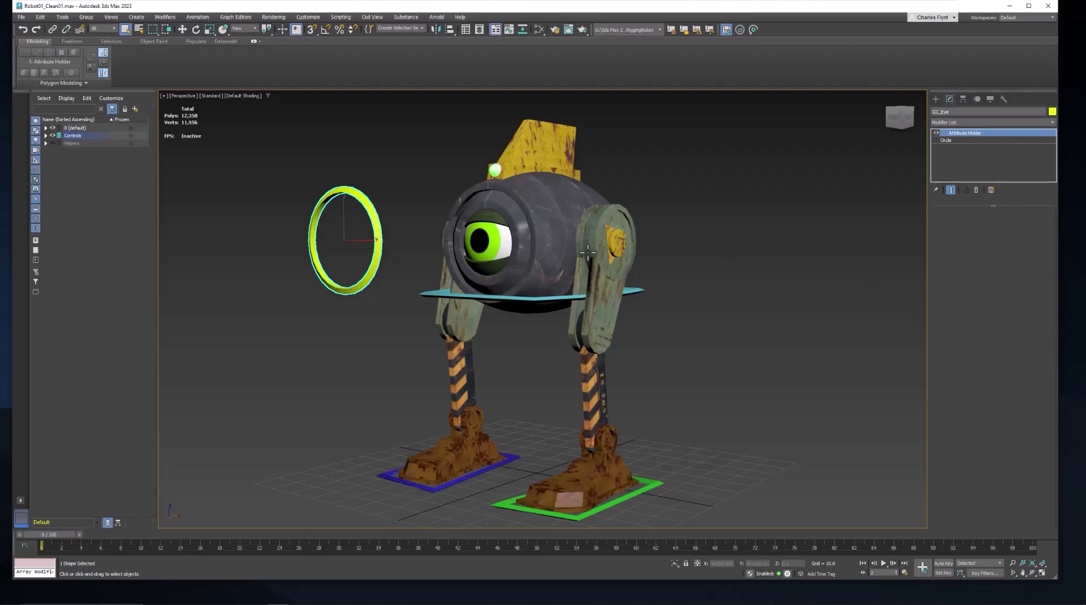
- Open the Parameter Editor and set up a String parameter with Add Presets Options disabled
{"action": "left_click", "coordinate": [194, 18]}
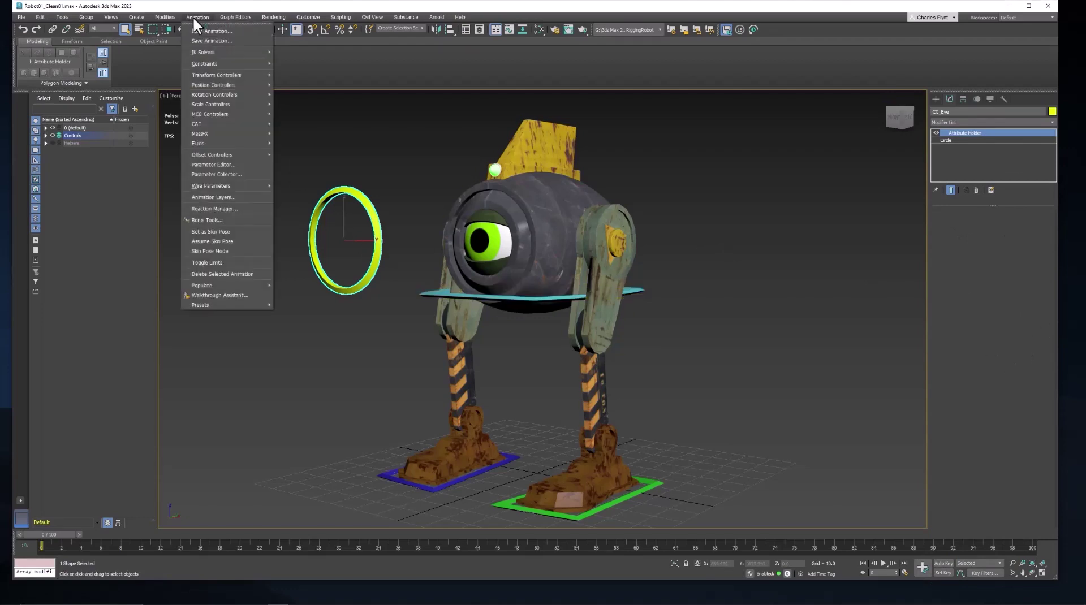
{"action": "left_click", "coordinate": [239, 164]}
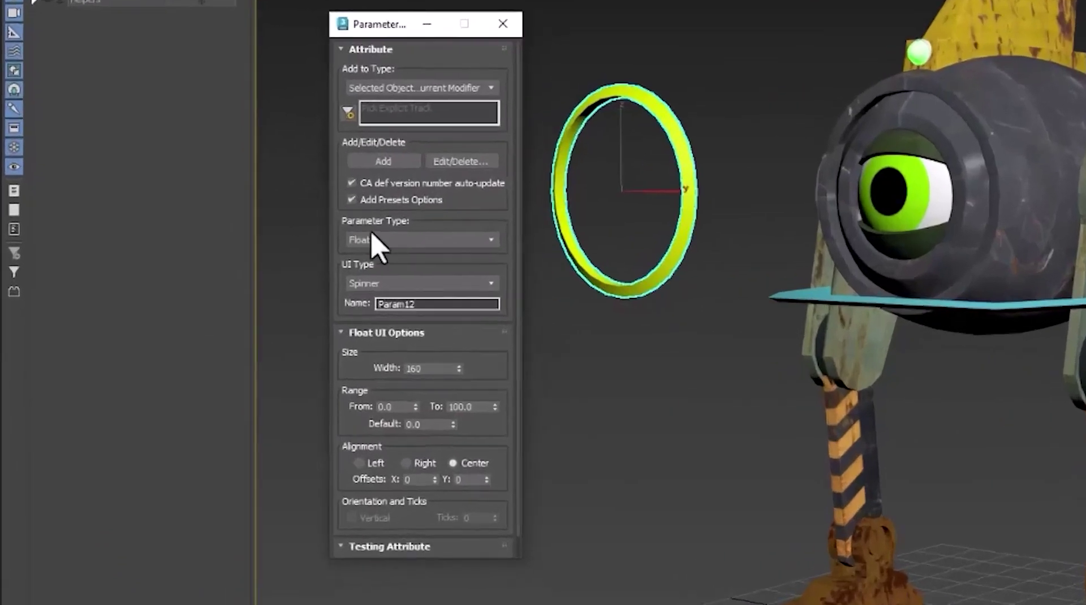
{"action": "left_click", "coordinate": [489, 240]}
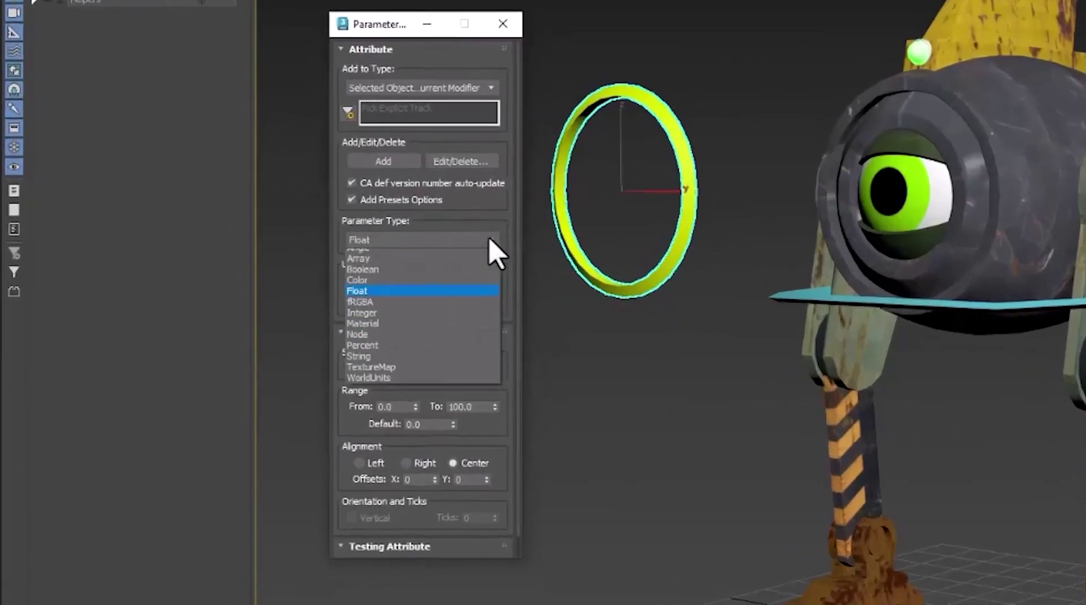
{"action": "left_click", "coordinate": [932, 41]}
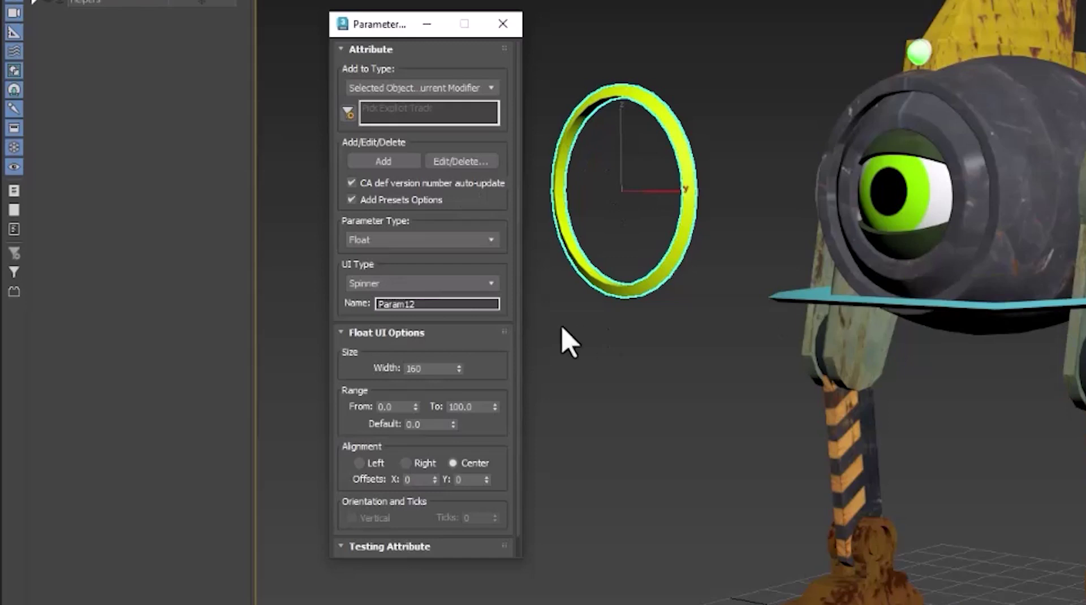
{"action": "left_click", "coordinate": [491, 238]}
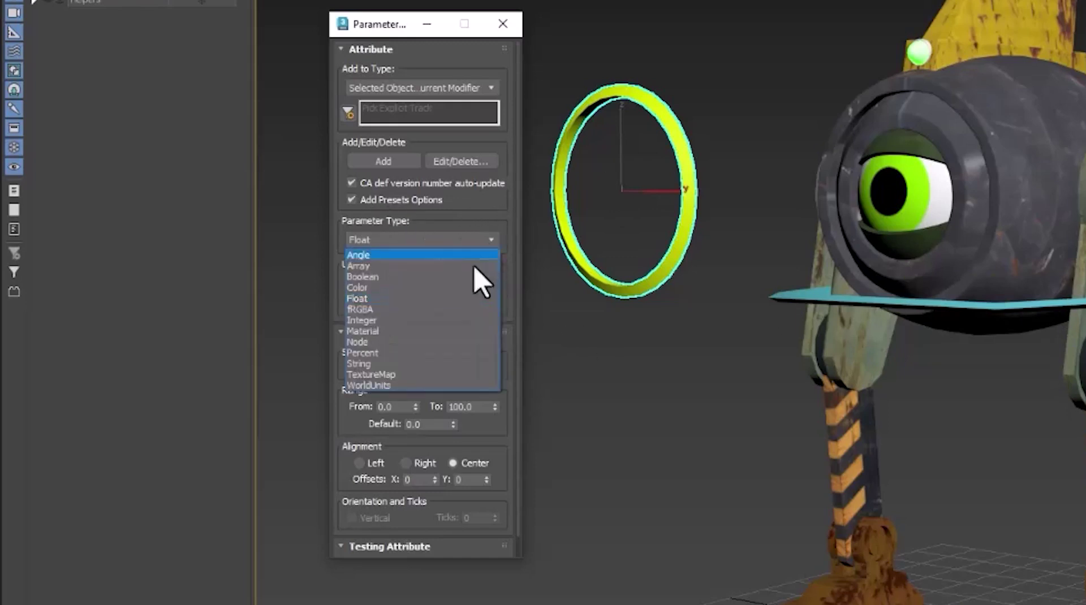
{"action": "left_click", "coordinate": [473, 365]}
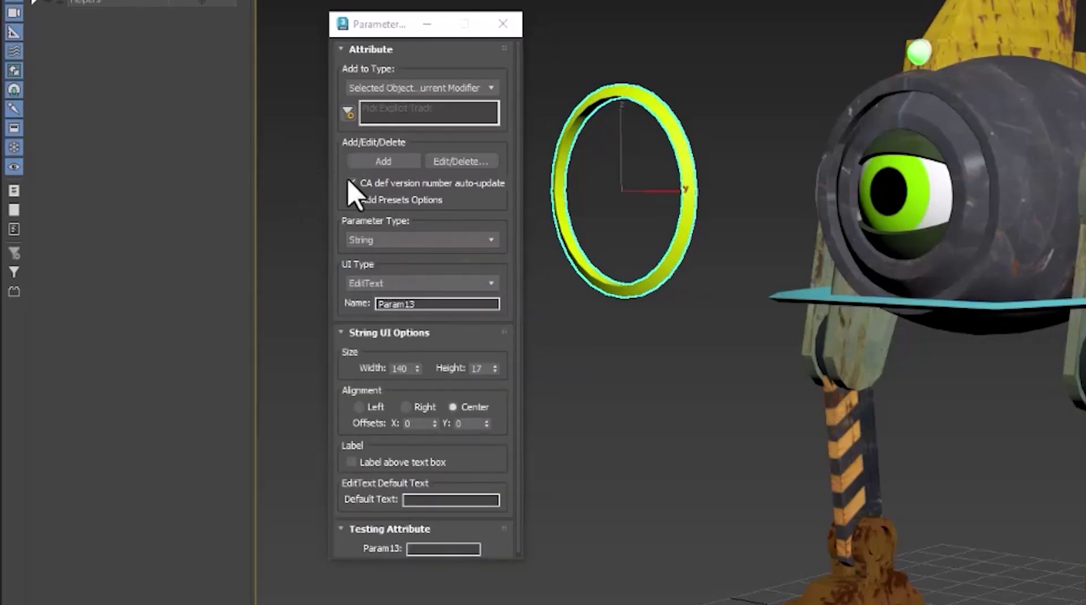
{"action": "left_click", "coordinate": [352, 199]}
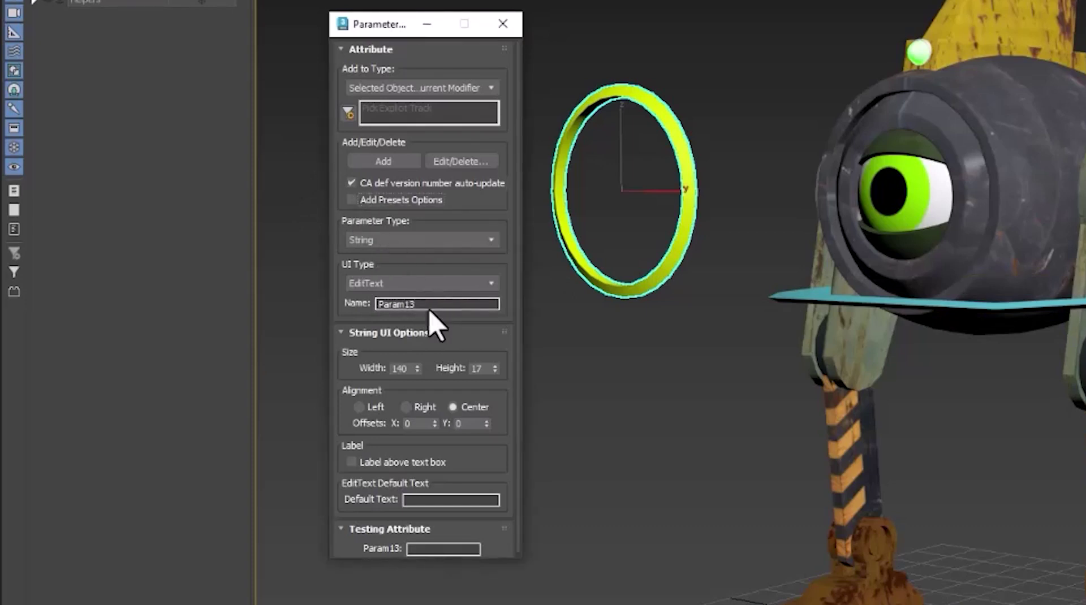
- Name the string parameter "Eye Parameters"
{"action": "left_click_drag", "start_coordinate": [428, 307], "coordinate": [322, 305]}
{"action": "type", "text": "Eye Pra"}
{"action": "key", "text": "BackSpace"}
{"action": "type", "text": "ram"}
{"action": "type", "text": "er"}
{"action": "type", "text": "ers"}
- Set the string parameter's default text to "Eye" and add it to the Attribute Holder modifier
{"action": "left_click", "coordinate": [454, 500]}
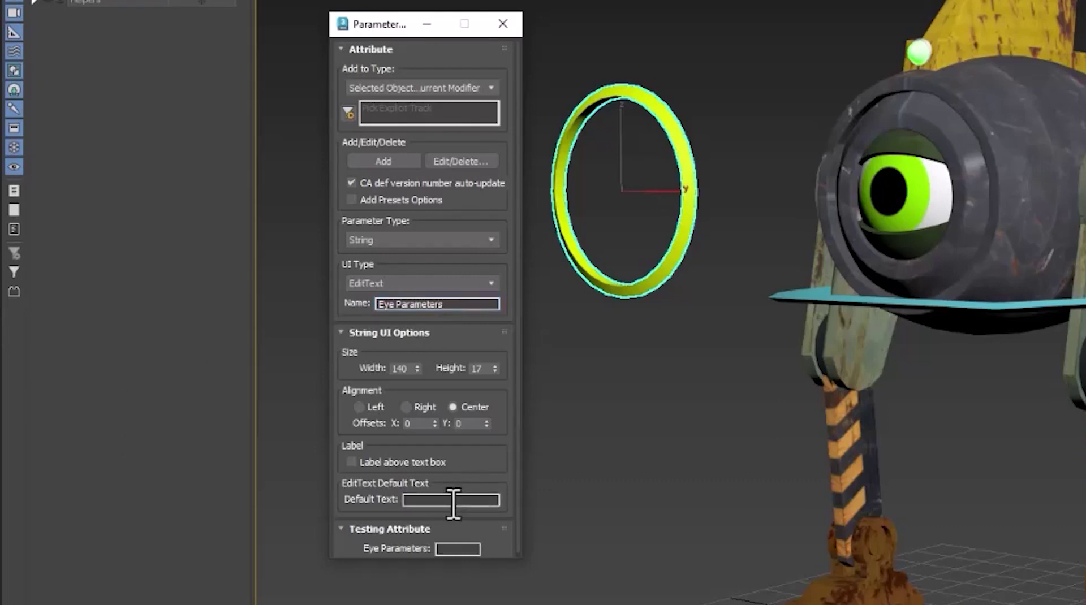
{"action": "key", "text": "e"}
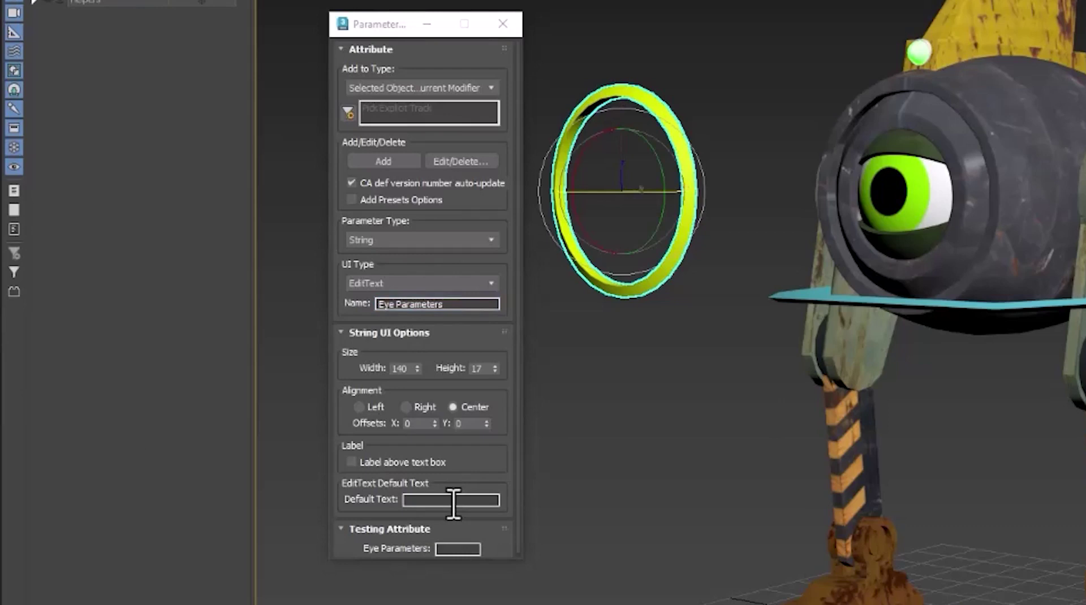
{"action": "left_click", "coordinate": [454, 499]}
{"action": "type", "text": "Eye"}
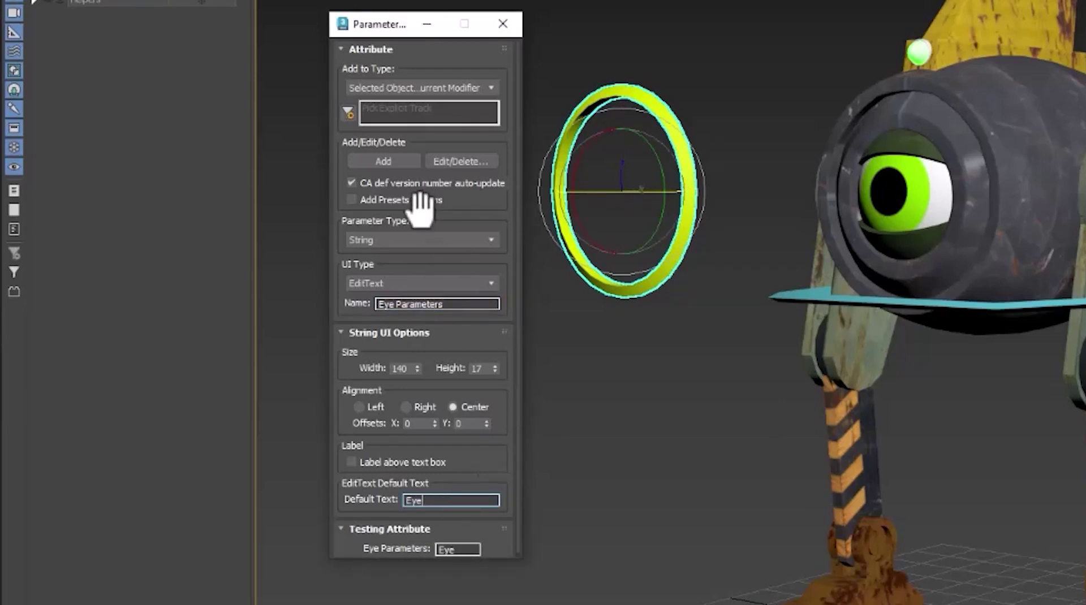
{"action": "left_click", "coordinate": [383, 161]}
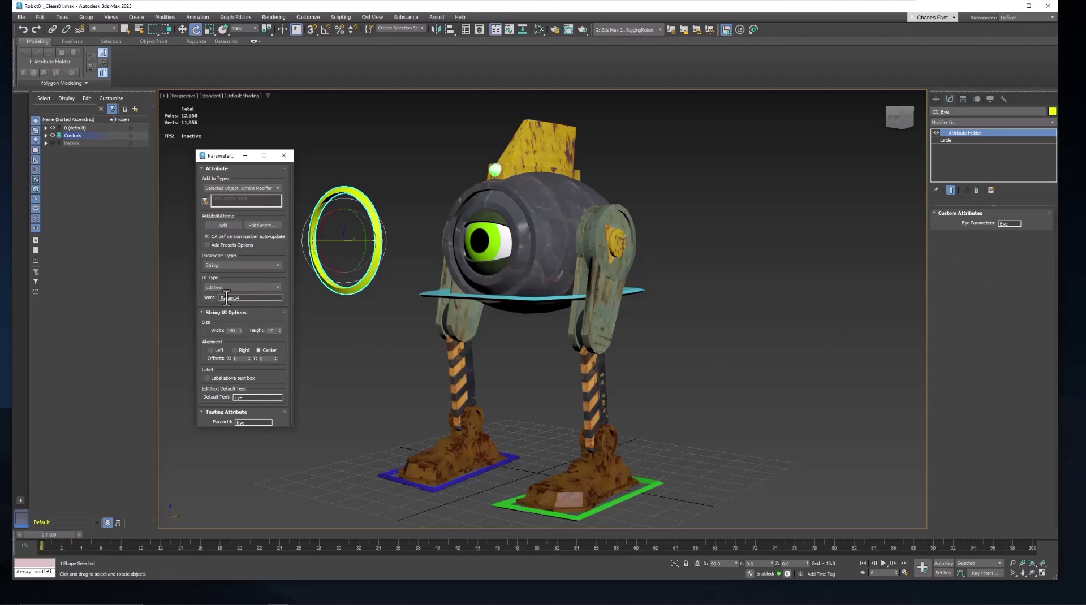
- Change the next parameter to the Float type with a Spinner as its UI type
{"action": "left_click", "coordinate": [274, 263]}
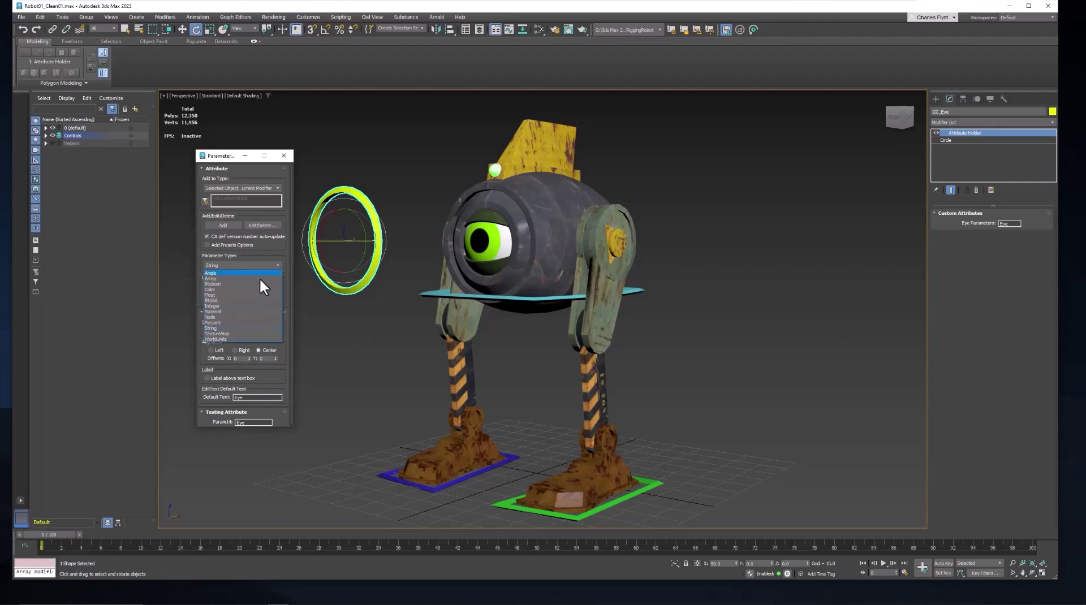
{"action": "left_click", "coordinate": [259, 296]}
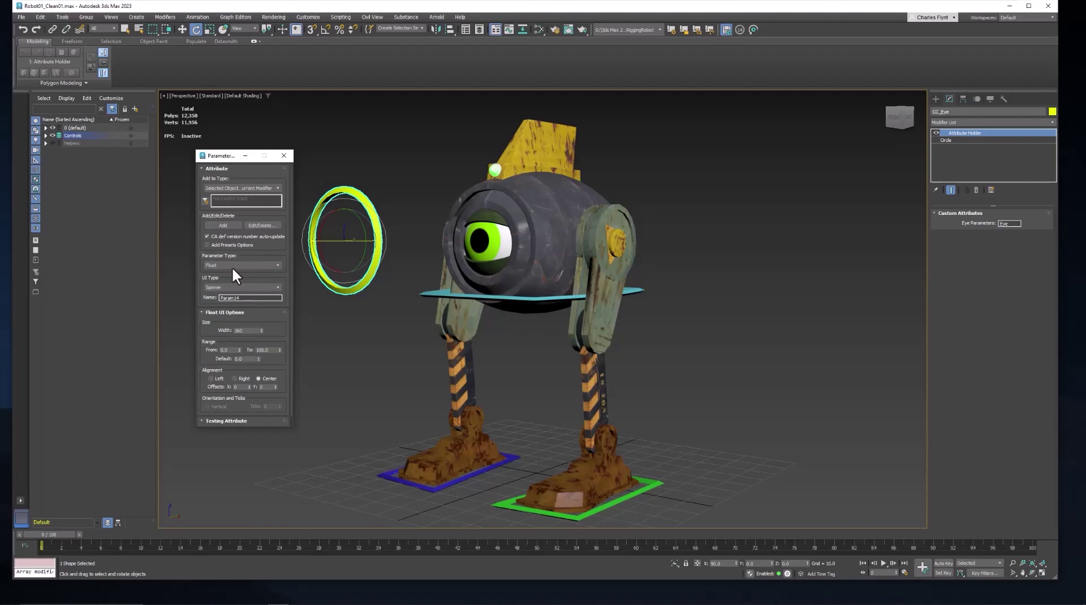
{"action": "double_click", "coordinate": [222, 297]}
{"action": "left_click", "coordinate": [276, 288]}
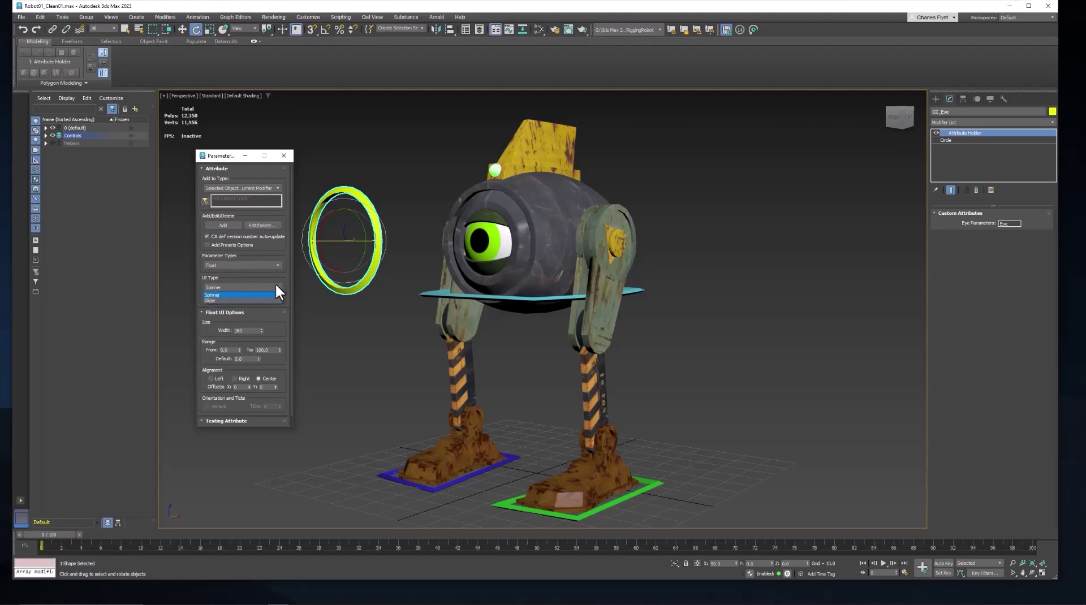
{"action": "left_click", "coordinate": [231, 293]}
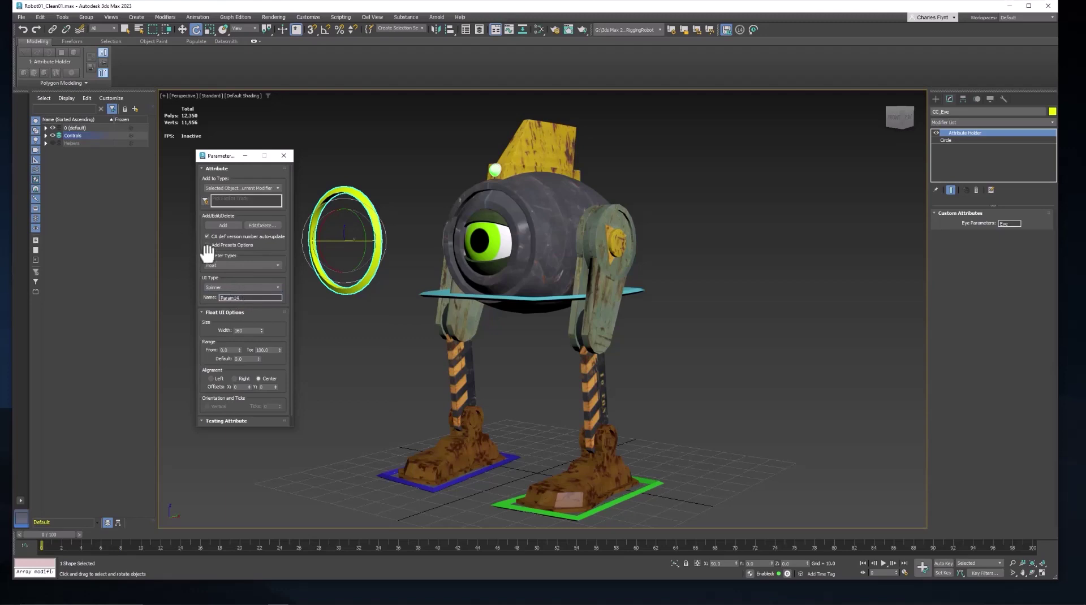
- Name the float parameter "Upper Lid", start its range at -100, and add it to the Attribute Holder
{"action": "double_click", "coordinate": [238, 298]}
{"action": "type", "text": "Upper Lid"}
{"action": "double_click", "coordinate": [226, 350]}
{"action": "type", "text": "-100"}
{"action": "key", "text": "Return"}
{"action": "left_click", "coordinate": [223, 224]}
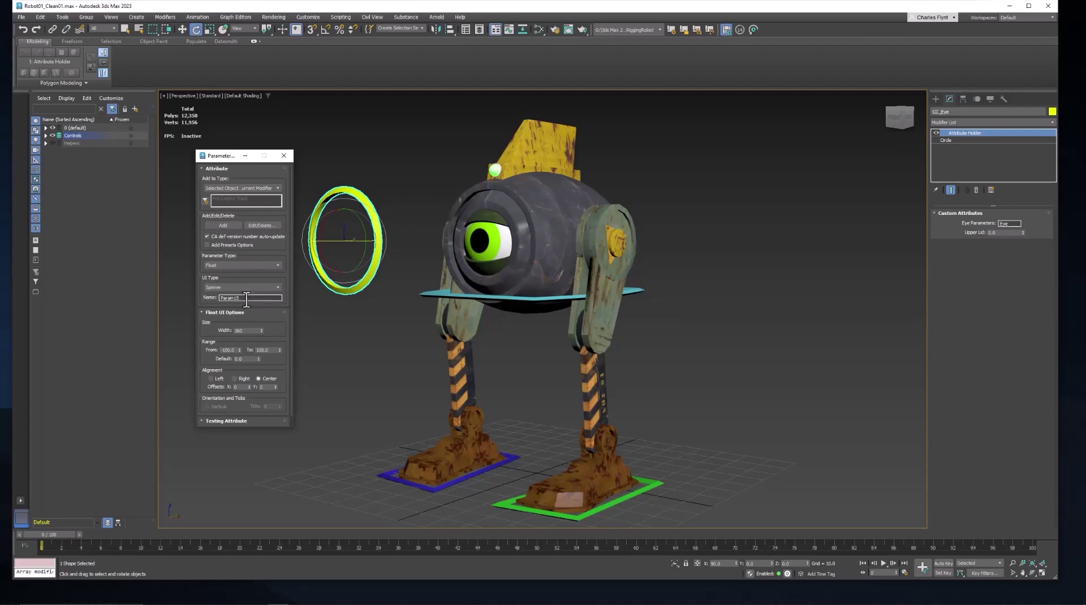
- Add two more float spinner parameters with the same range, named "Lower Lid" and "Pupil Diameter"
{"action": "left_click_drag", "start_coordinate": [249, 297], "coordinate": [157, 301]}
{"action": "type", "text": "Lower Lid"}
{"action": "left_click", "coordinate": [225, 225]}
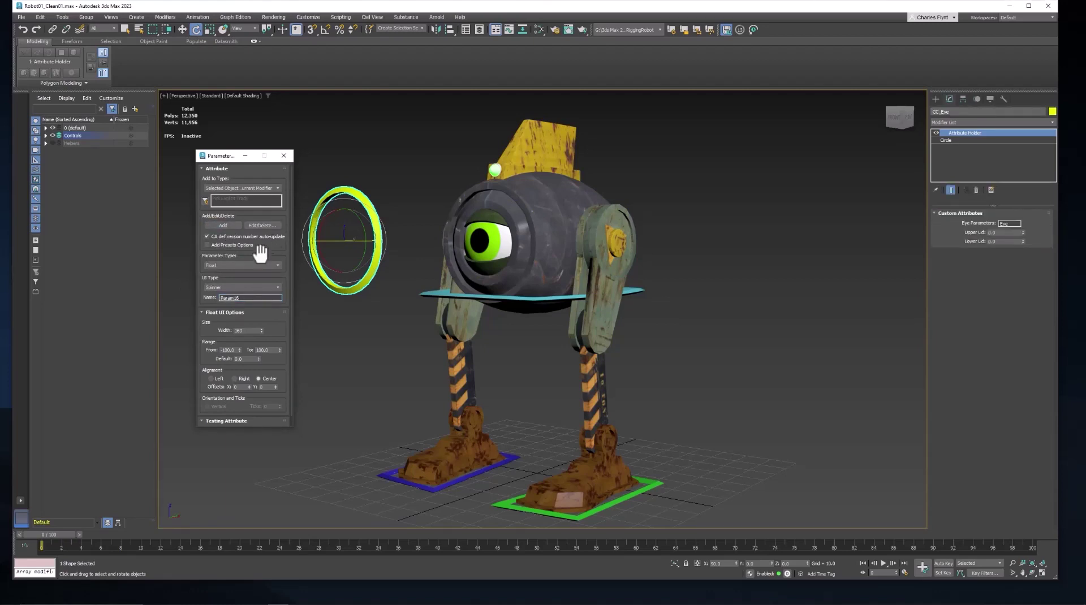
{"action": "double_click", "coordinate": [243, 297]}
{"action": "type", "text": "Pupil Diameter"}
{"action": "left_click", "coordinate": [223, 225]}
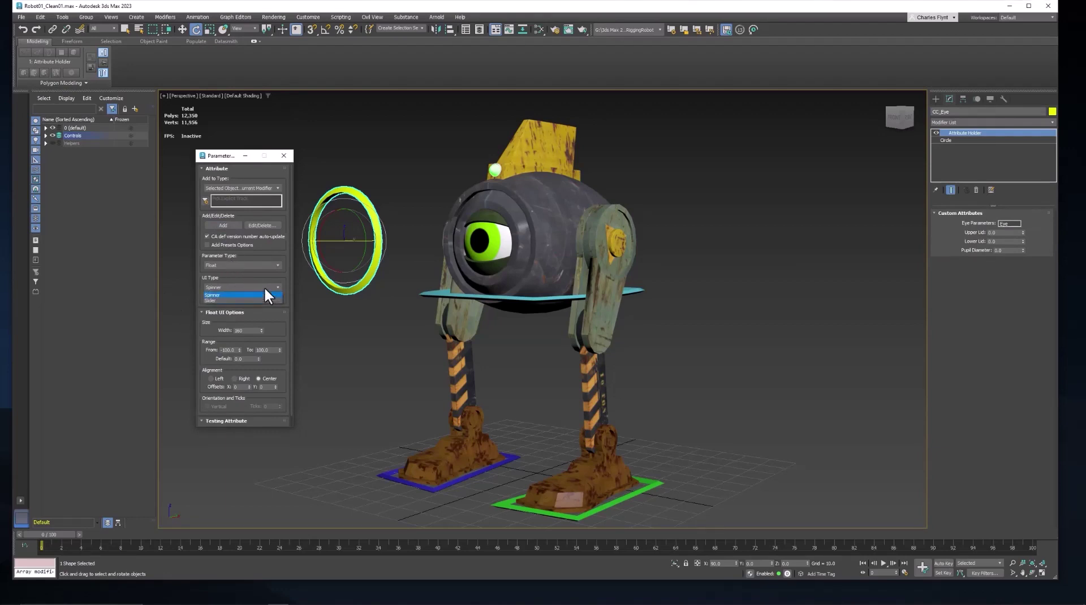
- Change the next parameter to the Boolean type, keeping CheckBox as its UI type
{"action": "left_click", "coordinate": [276, 265]}
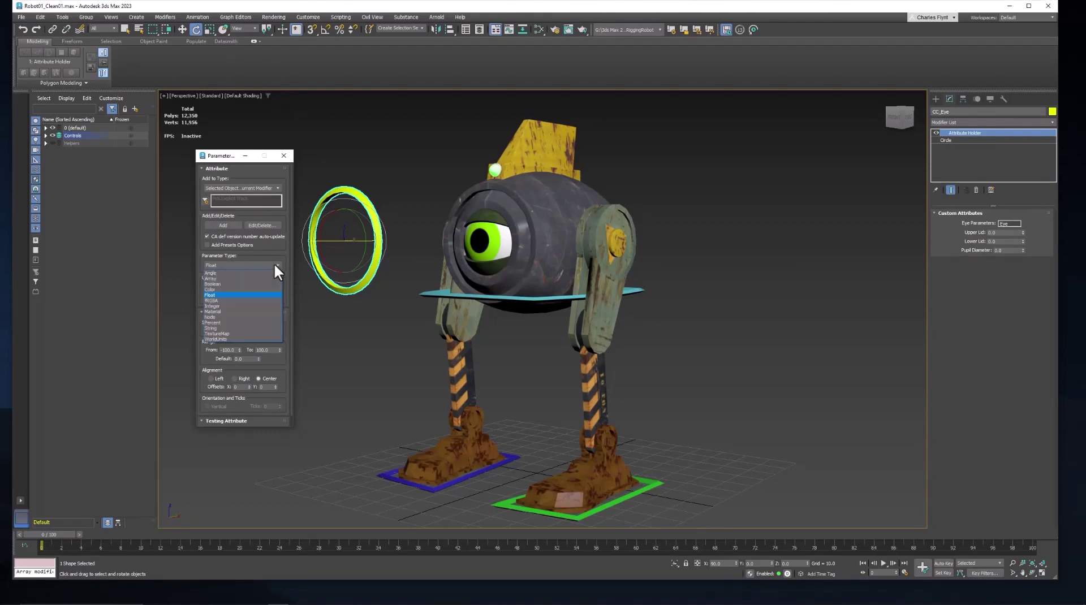
{"action": "left_click", "coordinate": [252, 283]}
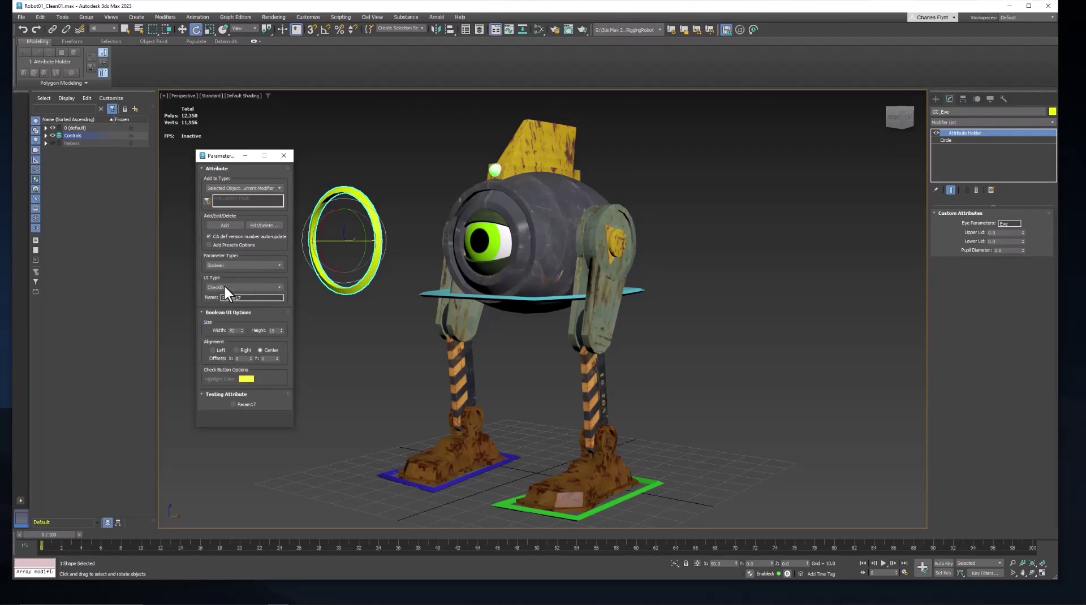
{"action": "left_click", "coordinate": [278, 290]}
{"action": "left_click", "coordinate": [277, 286]}
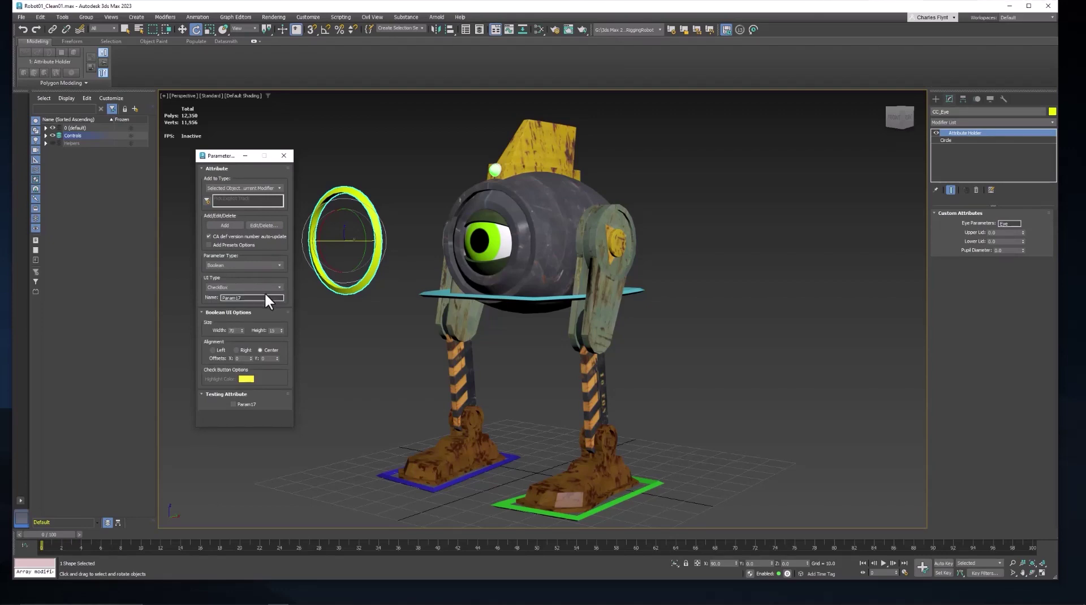
- Name the checkbox parameter "Power Light On", add it to the Attribute Holder, and close the Parameter Editor
{"action": "double_click", "coordinate": [231, 297]}
{"action": "type", "text": "7"}
{"action": "type", "text": "ower Li"}
{"action": "type", "text": "ght On"}
{"action": "left_click", "coordinate": [222, 226]}
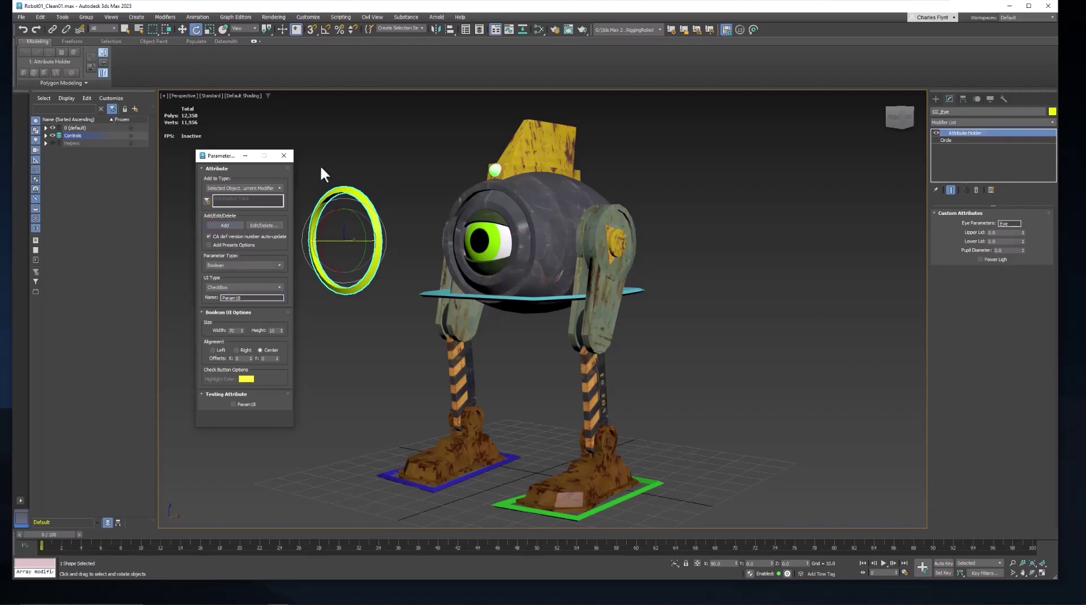
{"action": "left_click", "coordinate": [284, 156]}
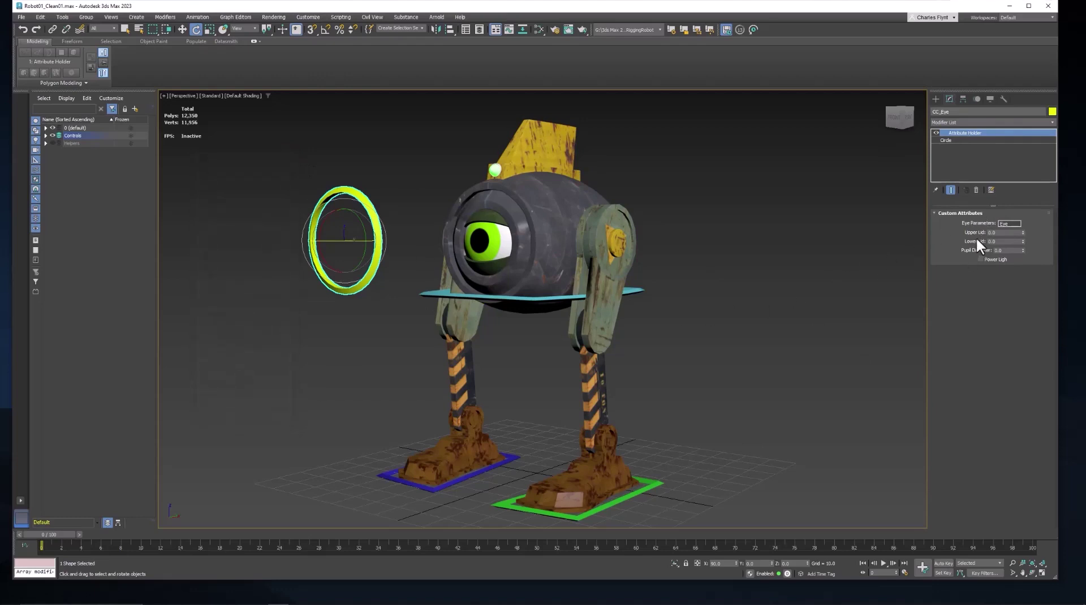